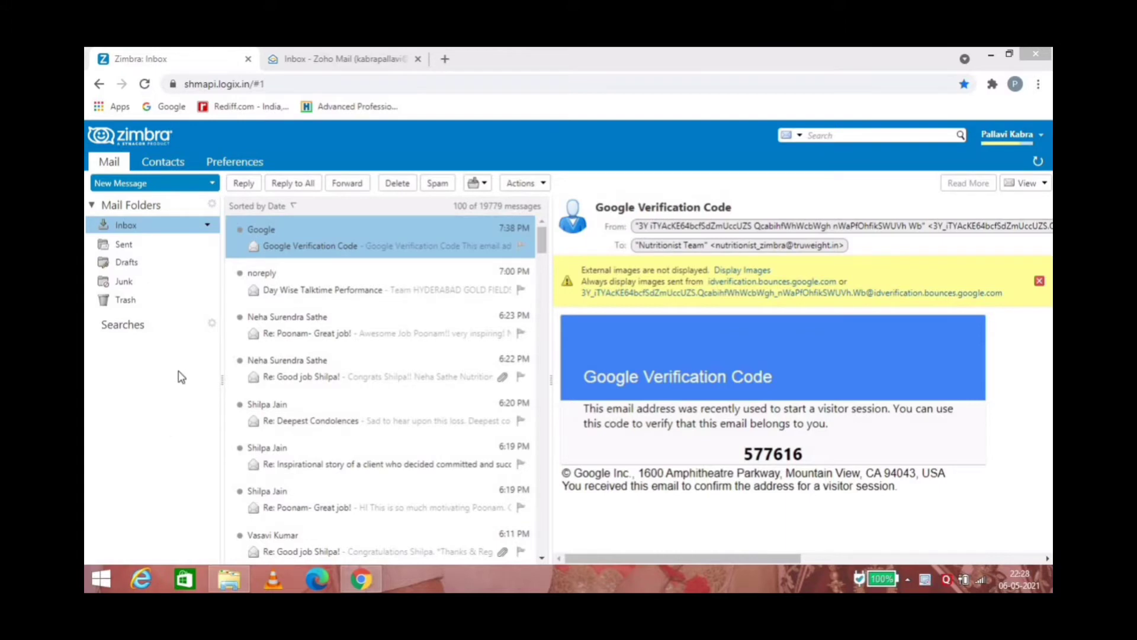
Open Zimbra's Import / Export preferences, showing export type Account with source All folders
left_click(228, 165)
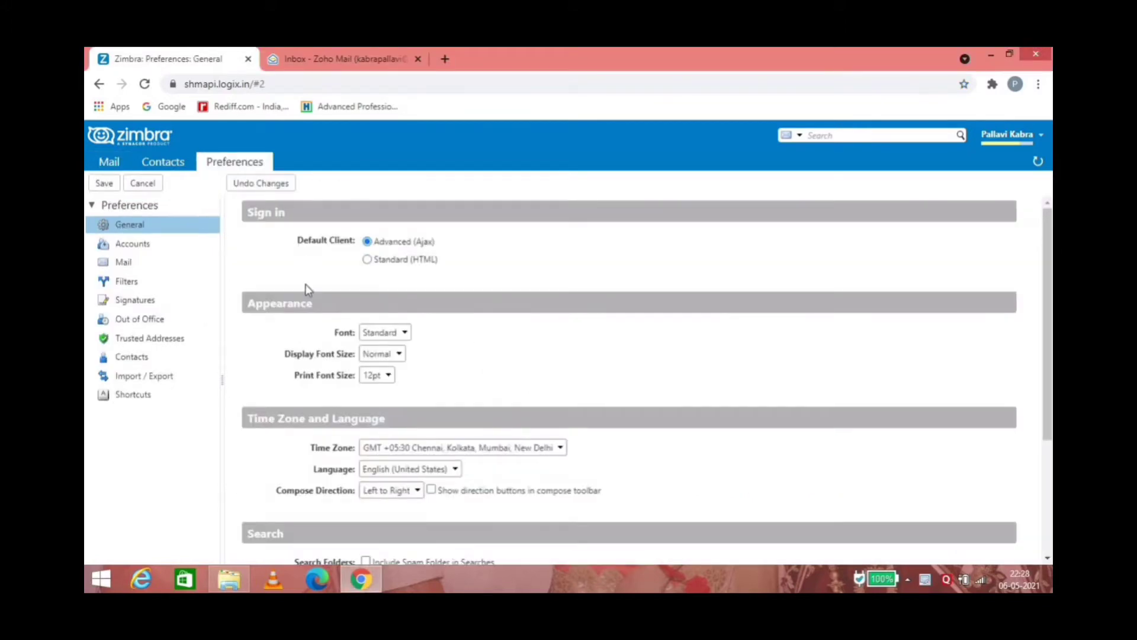
left_click(170, 382)
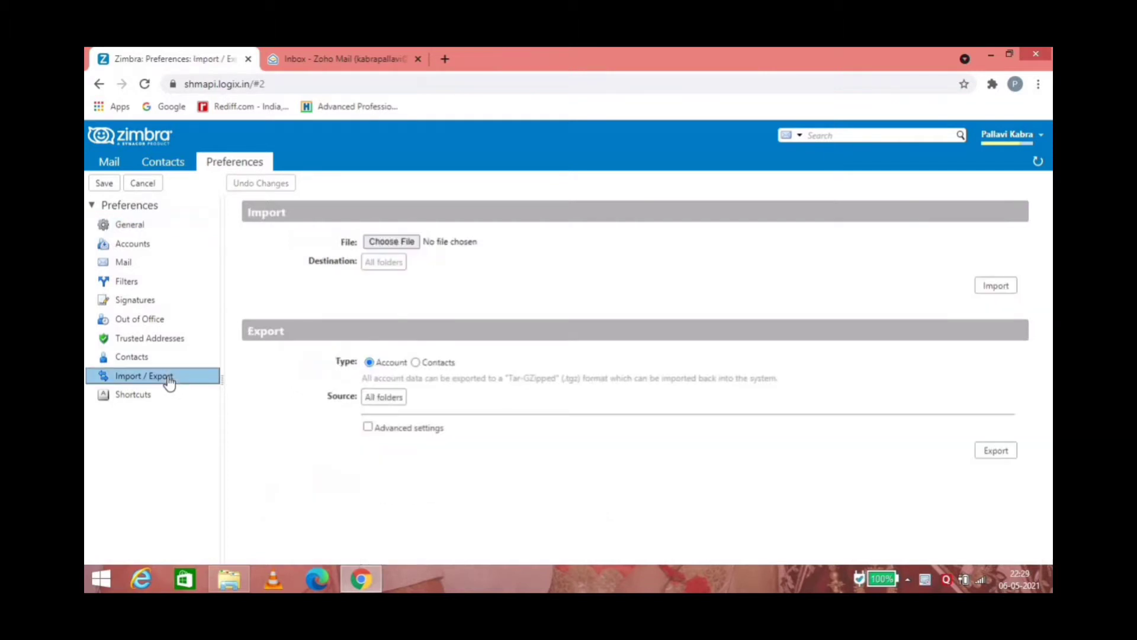
Try Inbox and Sent in the export folder chooser, then cancel, keeping All folders
left_click(384, 399)
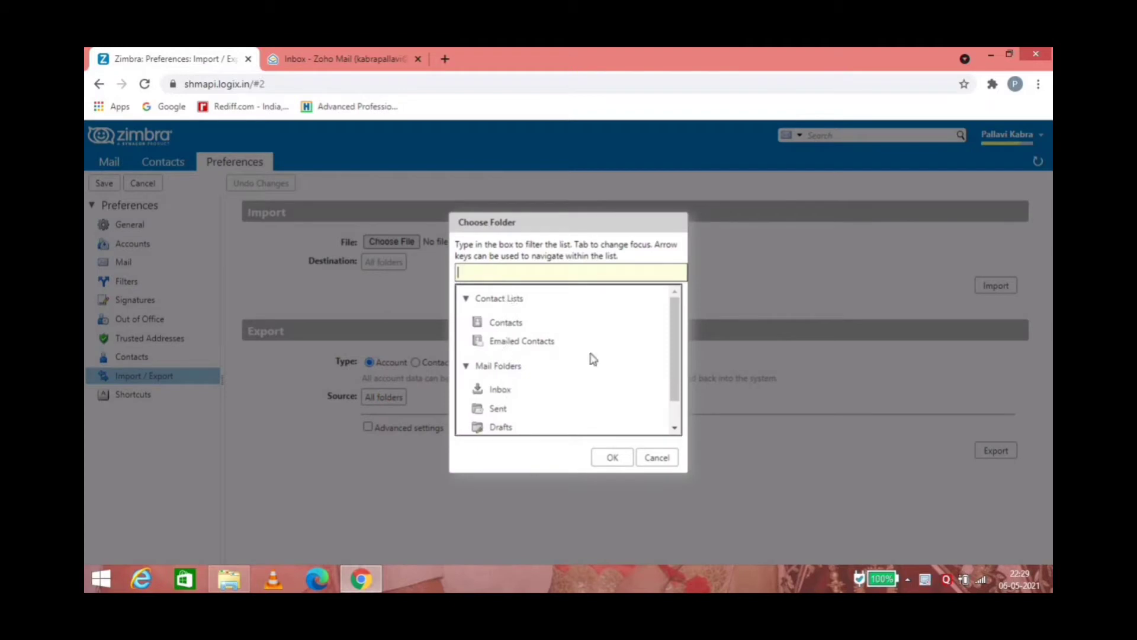
left_click_drag(676, 347, 675, 374)
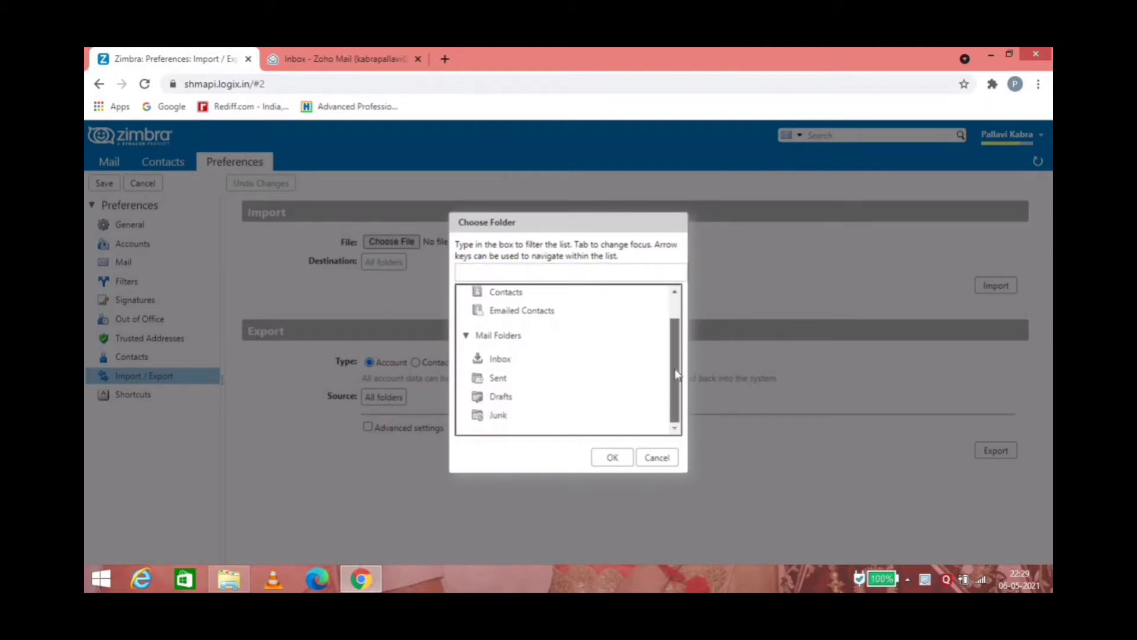
left_click(500, 363)
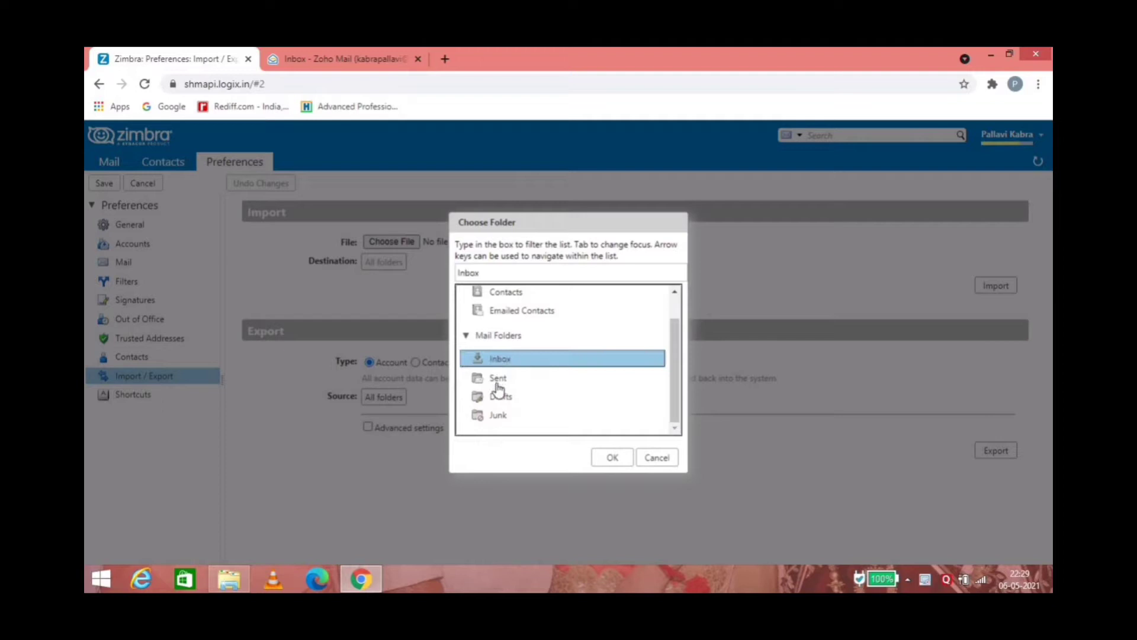
left_click(499, 382)
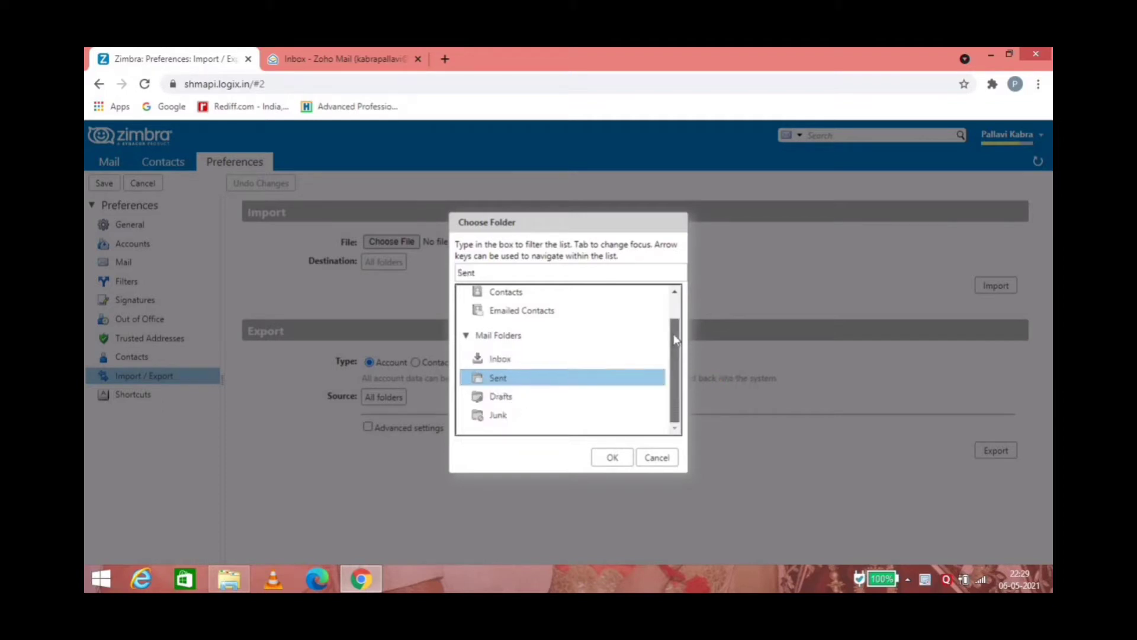
scroll(676, 379, "up", 2)
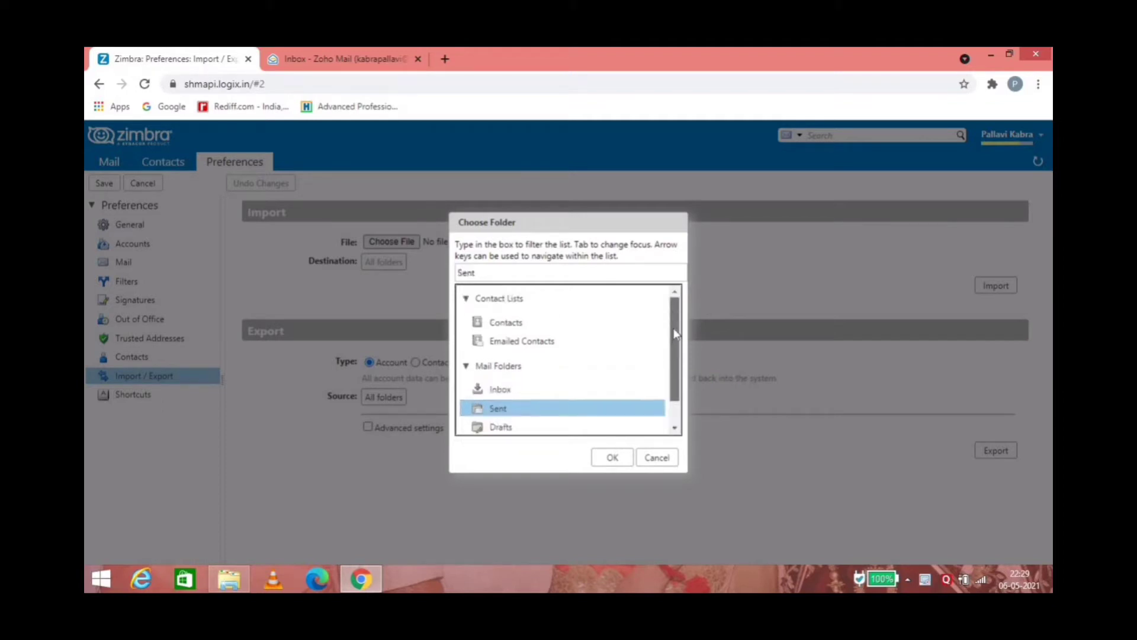
left_click(668, 462)
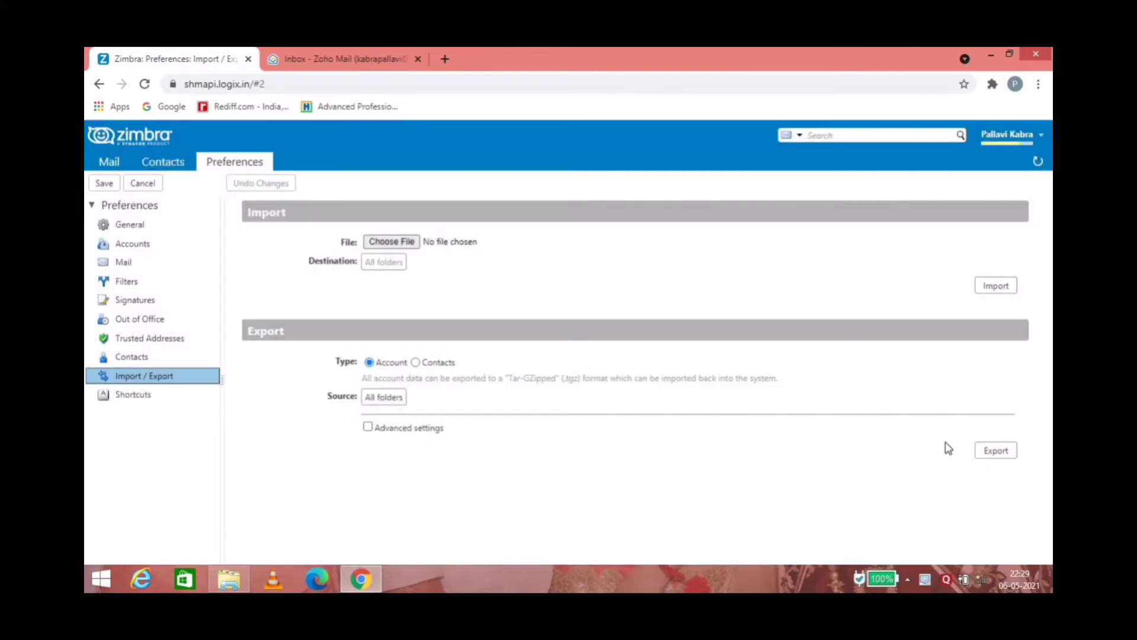
Export the whole Zimbra account and download it as a .tgz archive
left_click(986, 451)
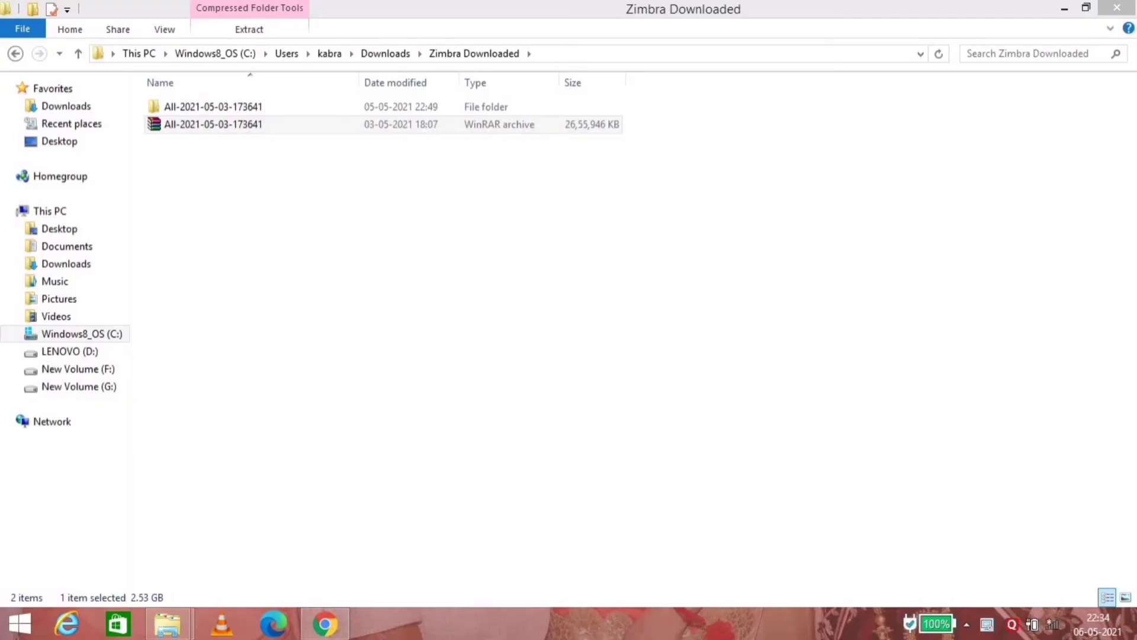
Open the downloaded WinRAR archive in Zimbra Downloaded and bring up its extraction options
left_click(258, 127)
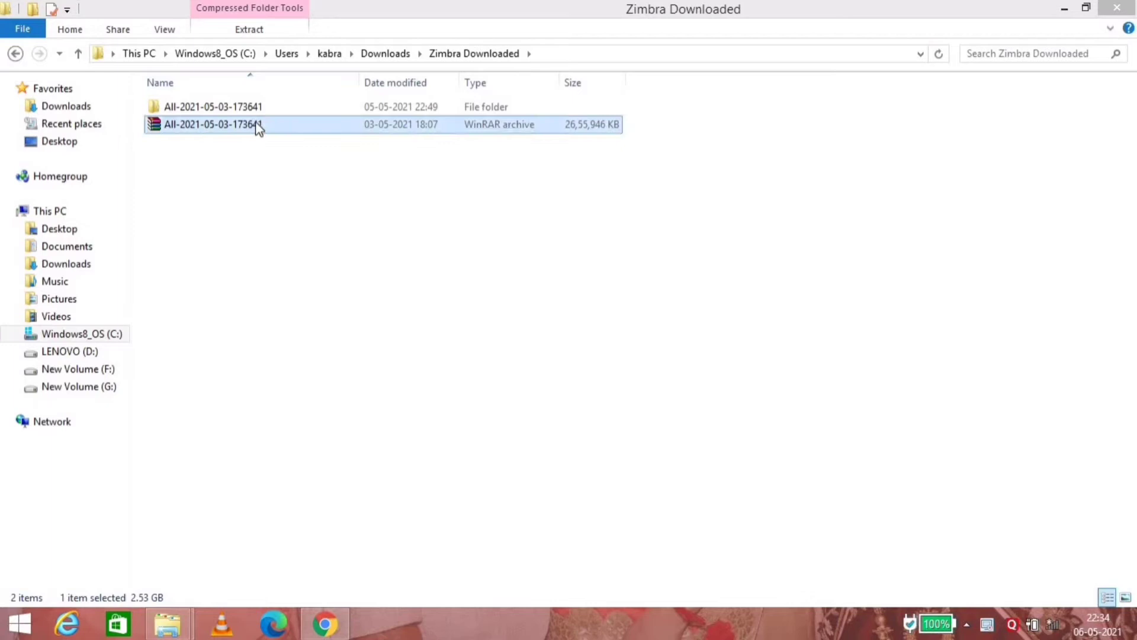
double_click(255, 124)
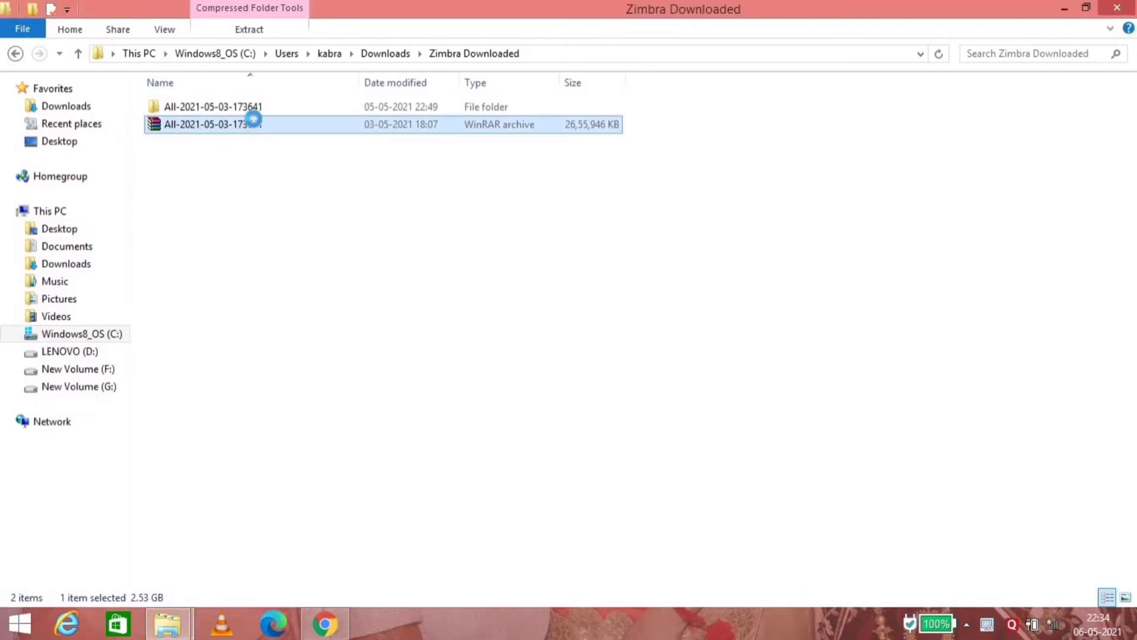
right_click(254, 120)
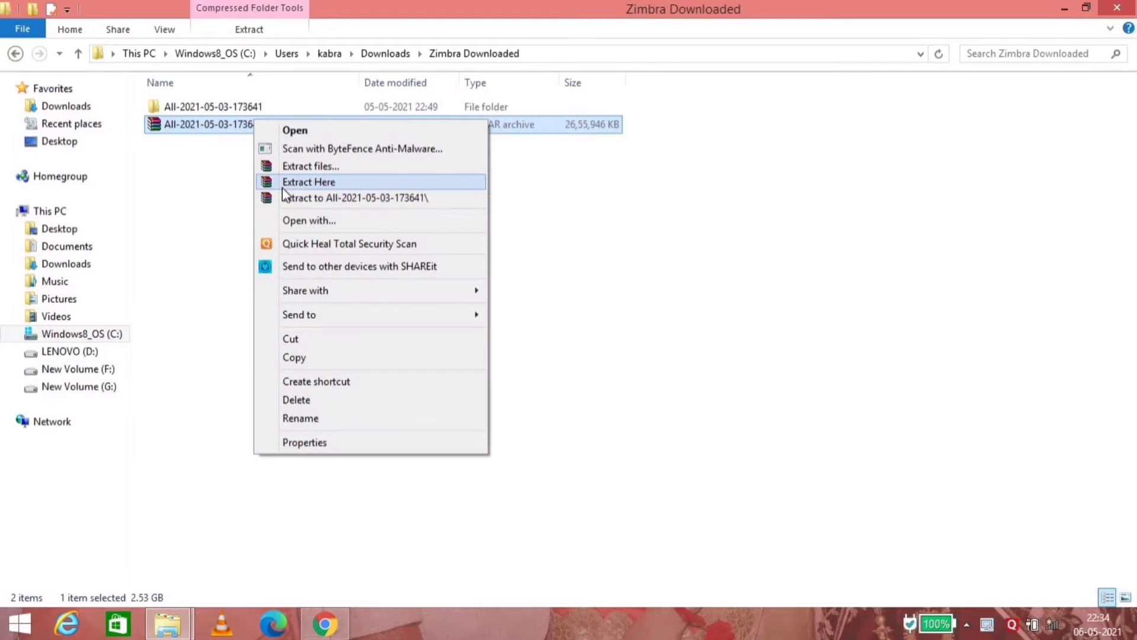
left_click(198, 110)
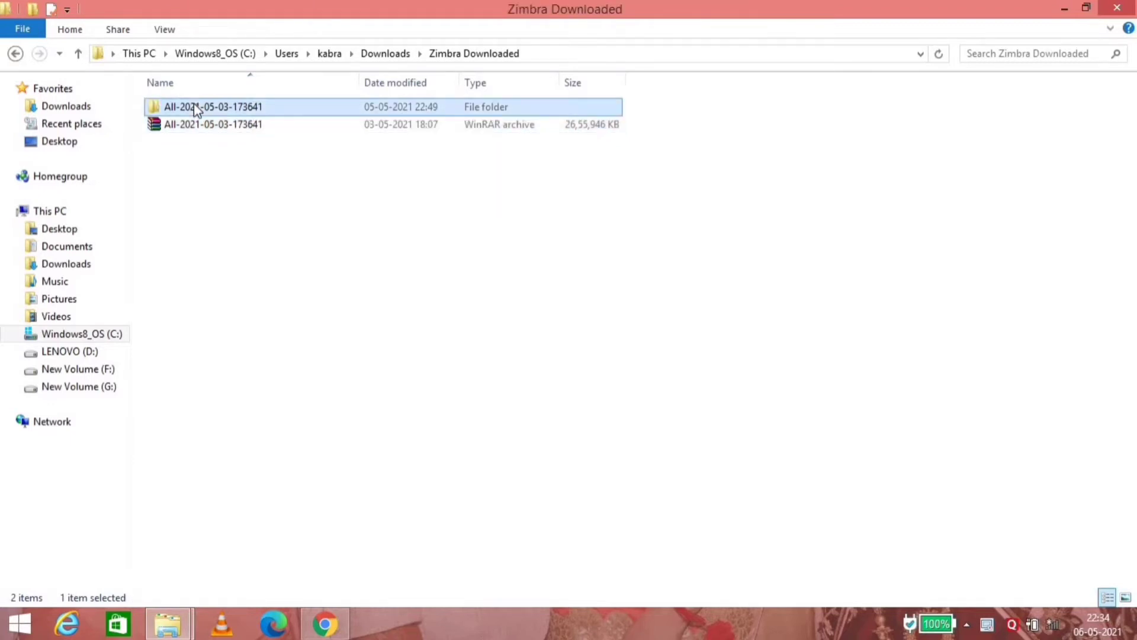
double_click(195, 107)
scroll(267, 315, "down", 3)
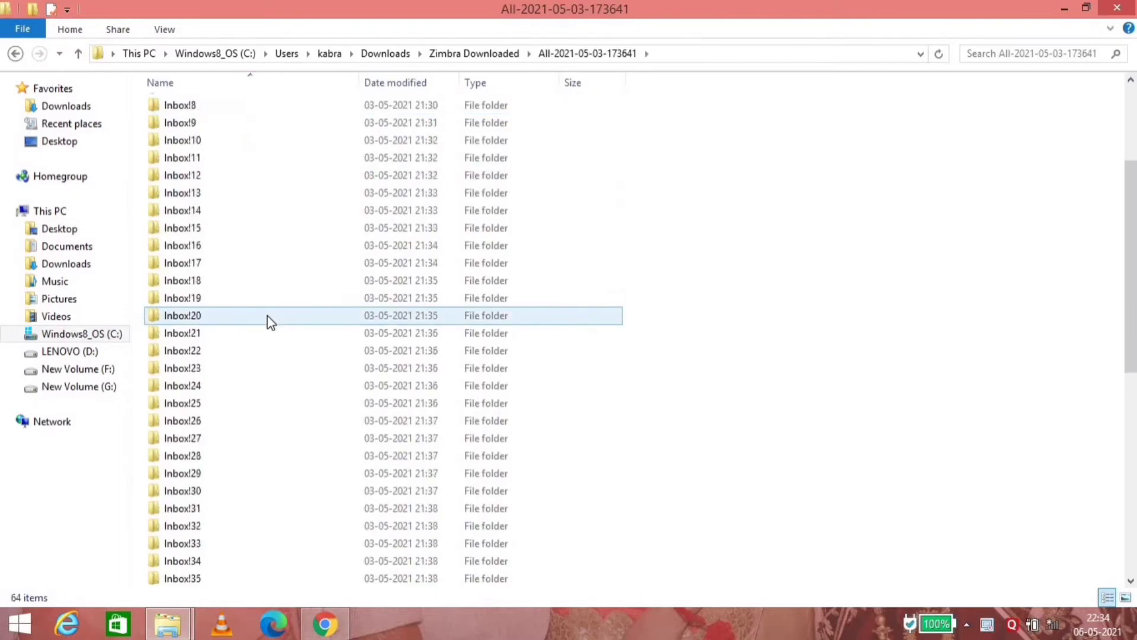
scroll(267, 316, "down", 9)
scroll(268, 316, "up", 6)
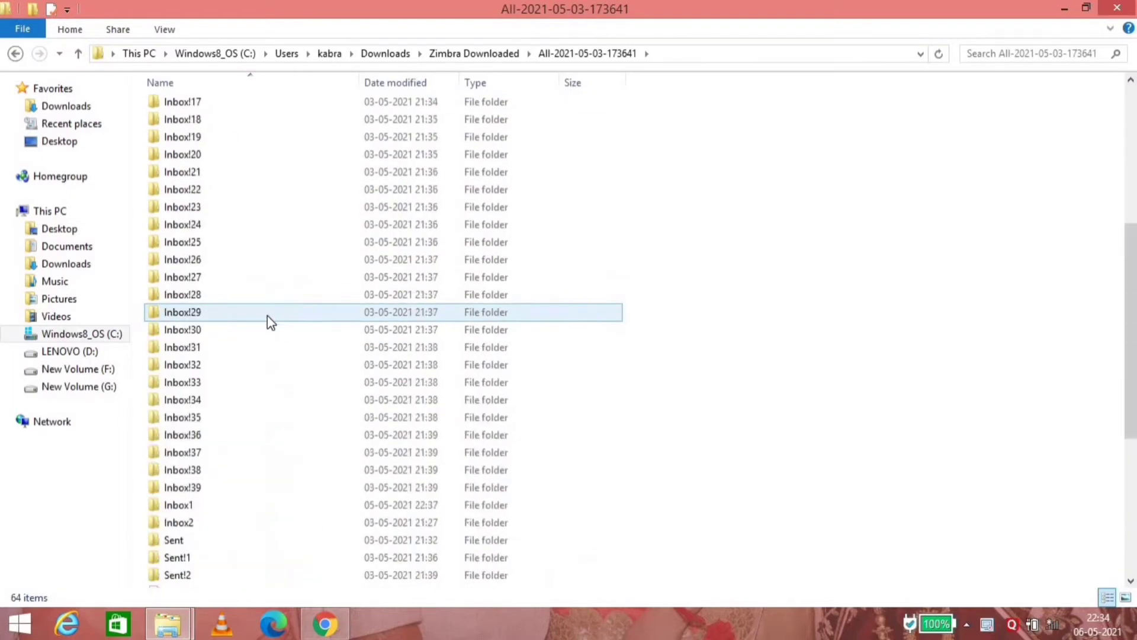
scroll(268, 315, "up", 6)
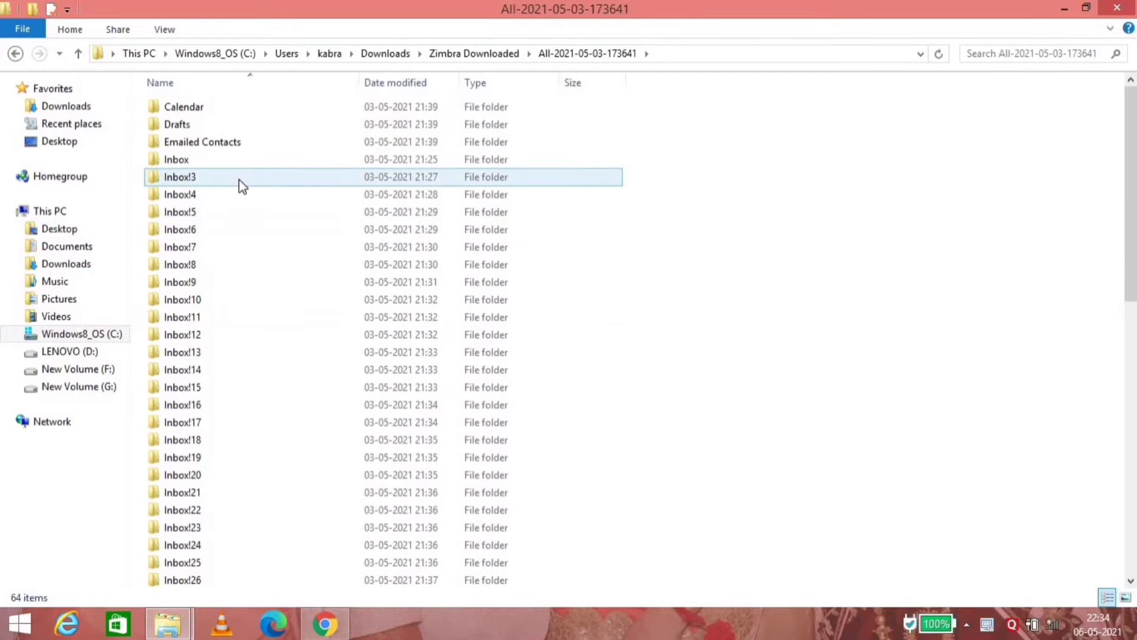
scroll(240, 179, "down", 8)
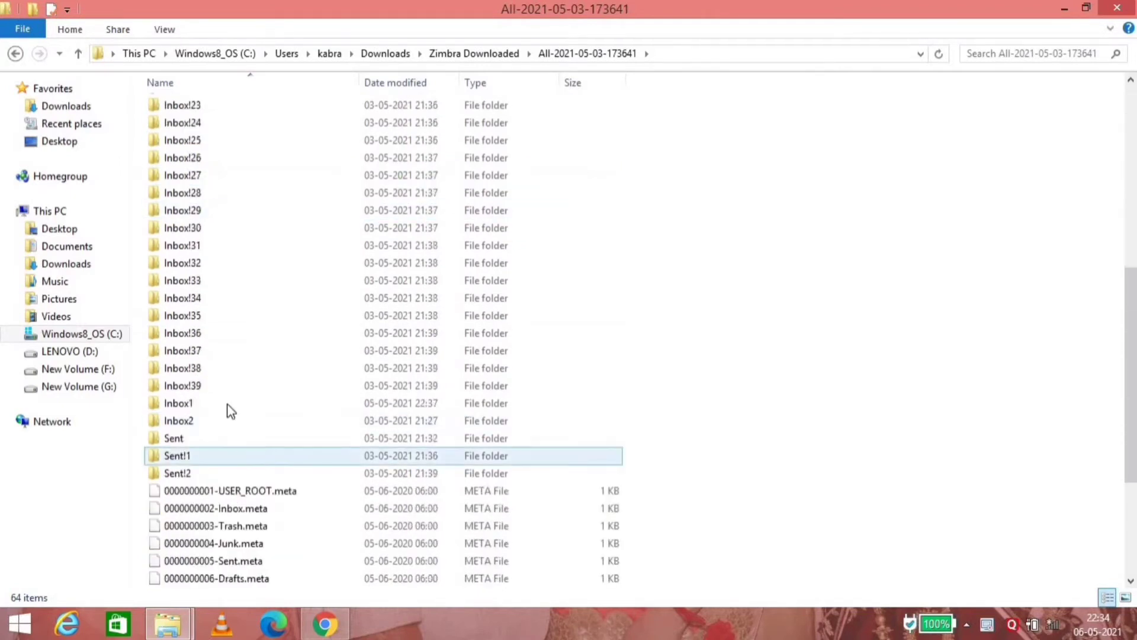
left_click(229, 414)
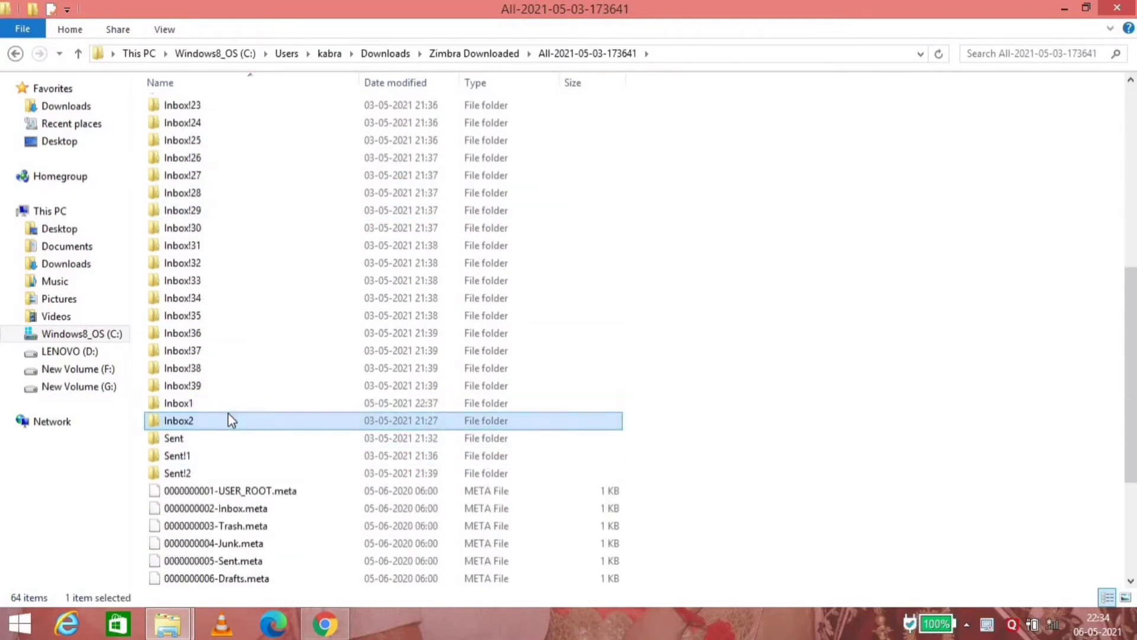
scroll(229, 413, "up", 8)
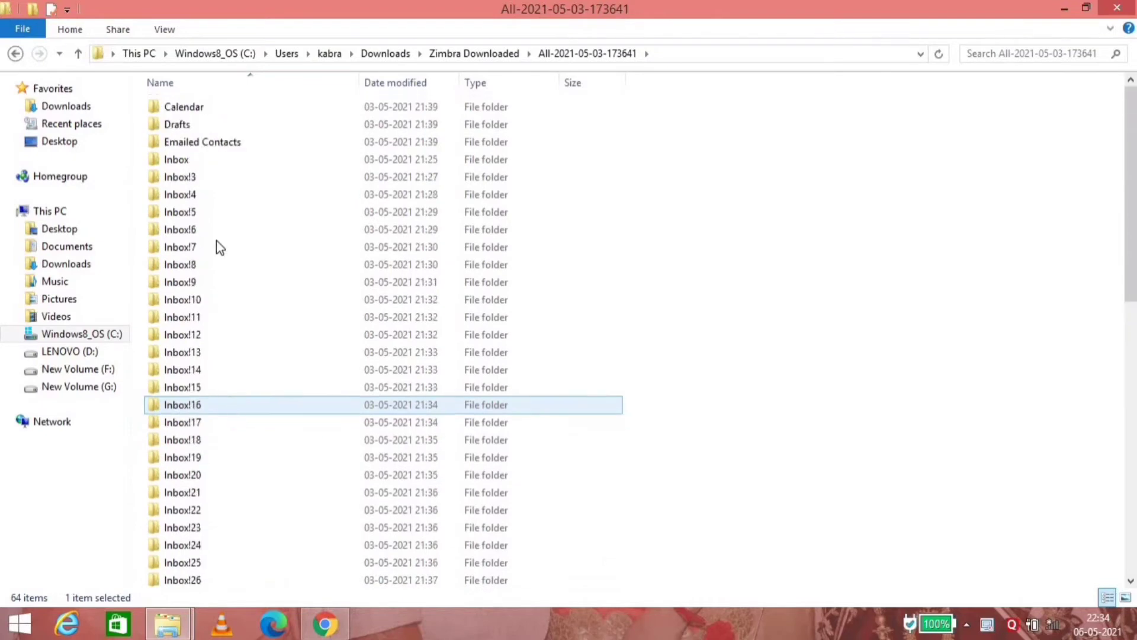
Rename the Inbox!3 folder to Inbox3 and check the email files inside it
right_click(198, 181)
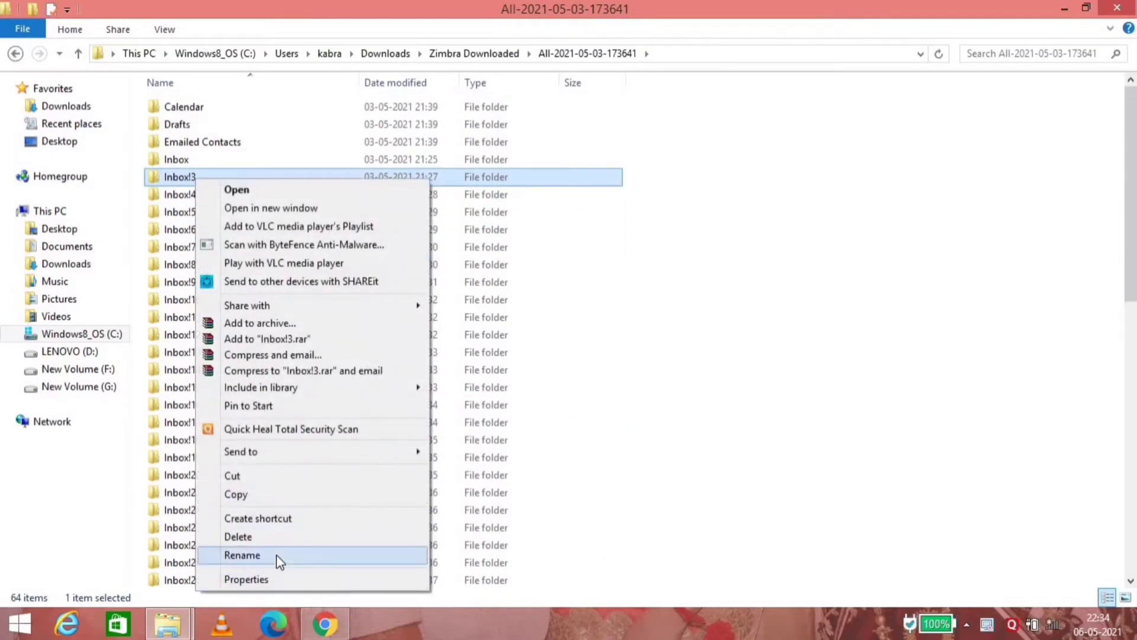
left_click(242, 555)
key("End")
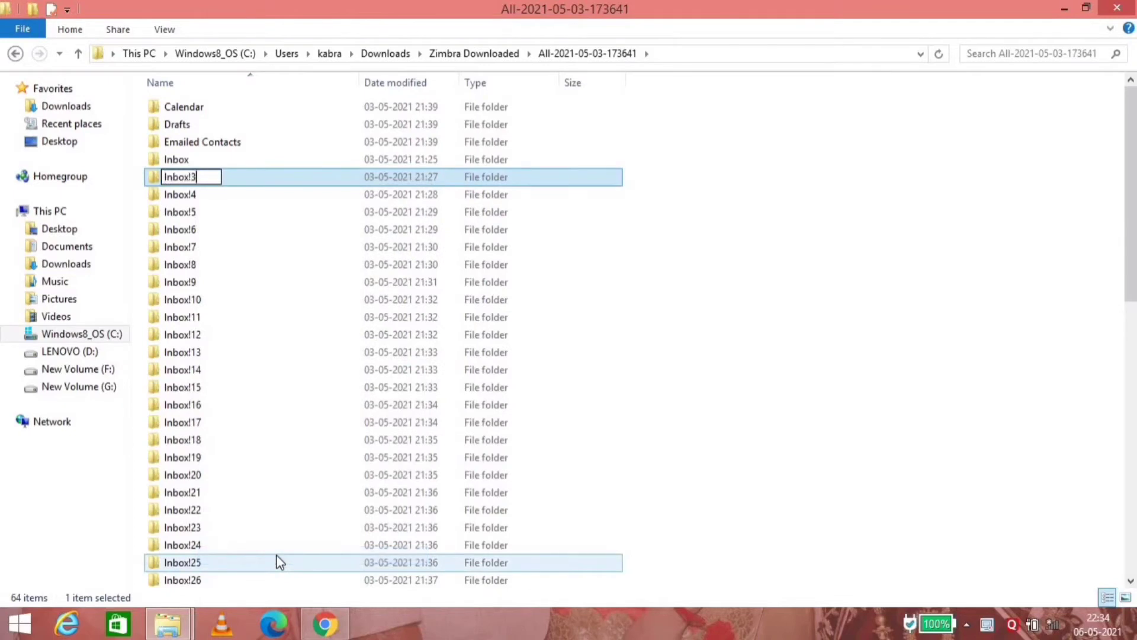
key("Return")
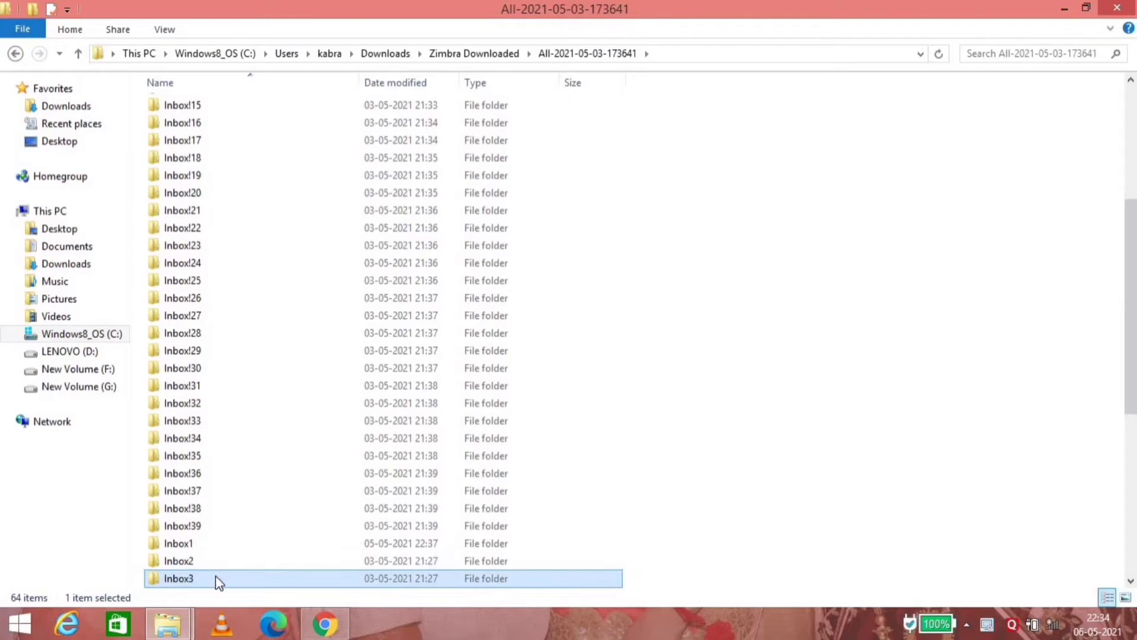
double_click(219, 579)
key("BackSpace")
Compress the Inbox3 folder with WinRAR into a ZIP archive named Inbox3.zip
right_click(190, 574)
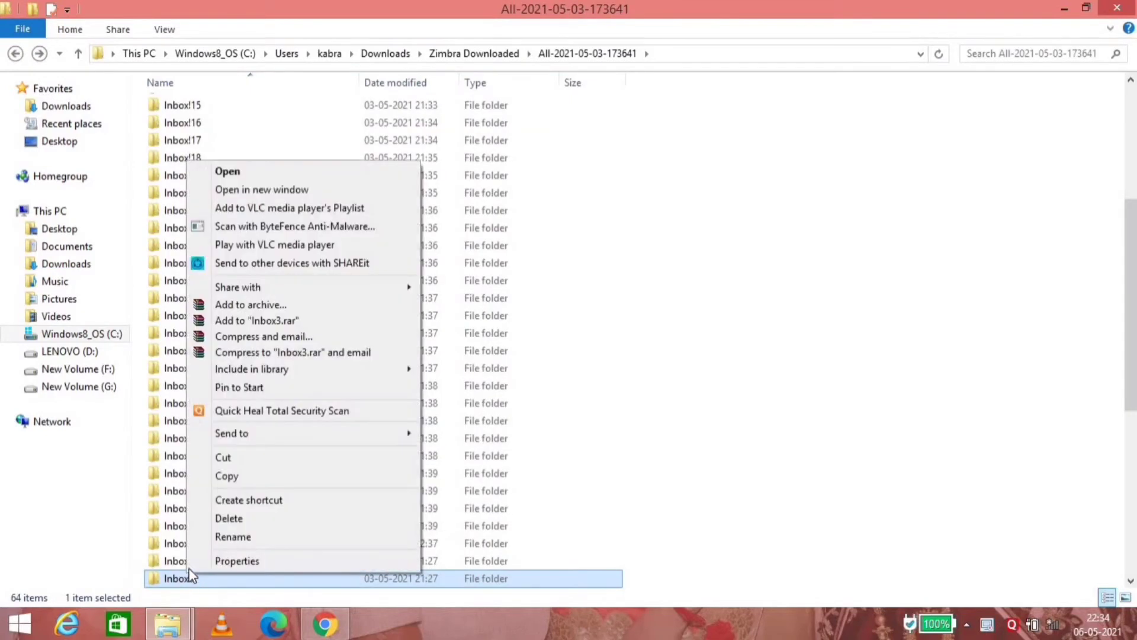
left_click(318, 306)
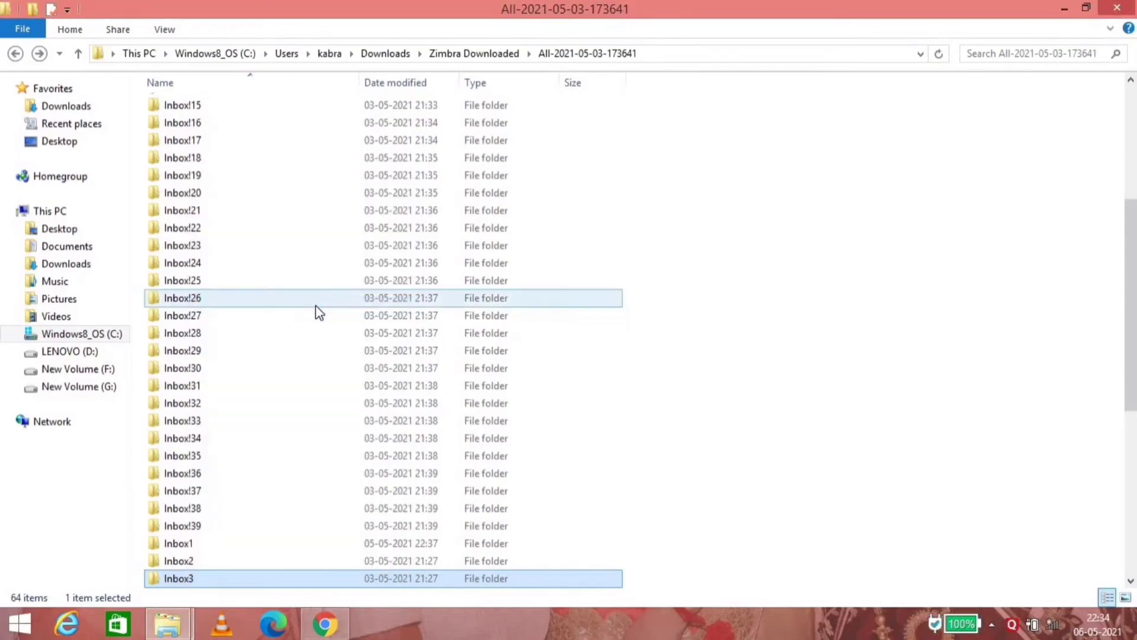
left_click(433, 339)
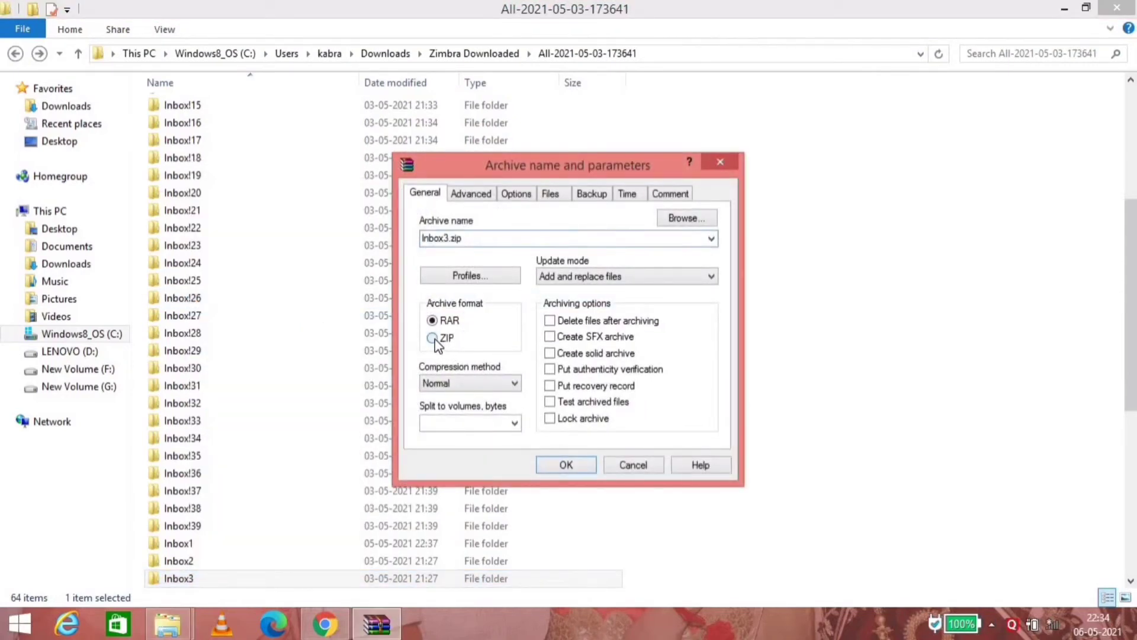
left_click(578, 466)
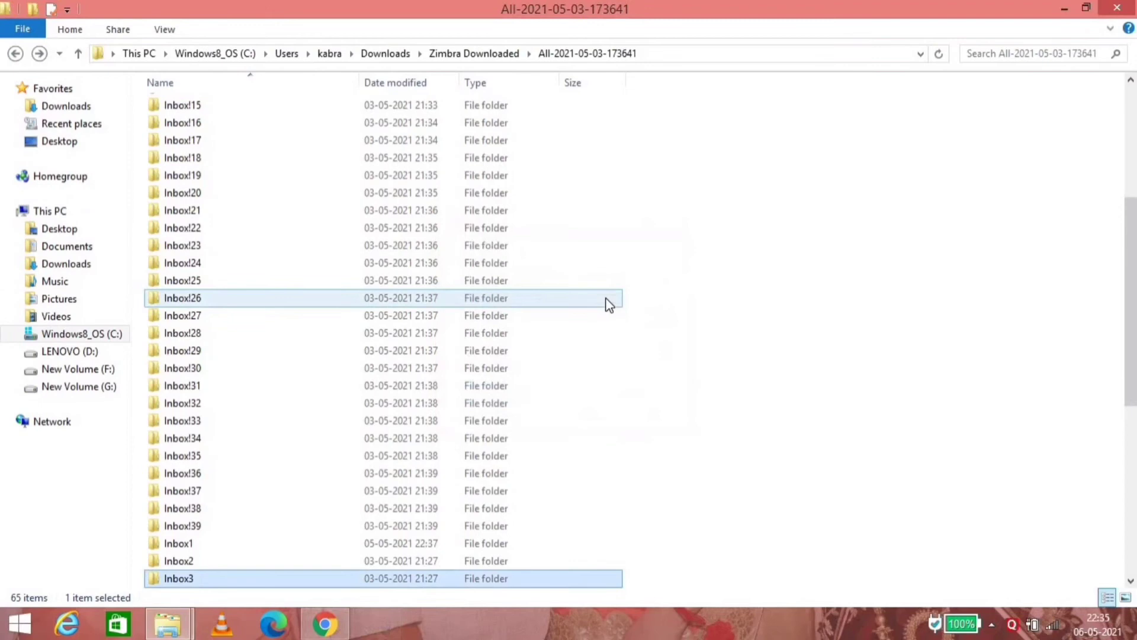
Drag the 19.1 MB Inbox3.zip from File Explorer into Zoho Mail's Import from EML area
scroll(487, 405, "down", 8)
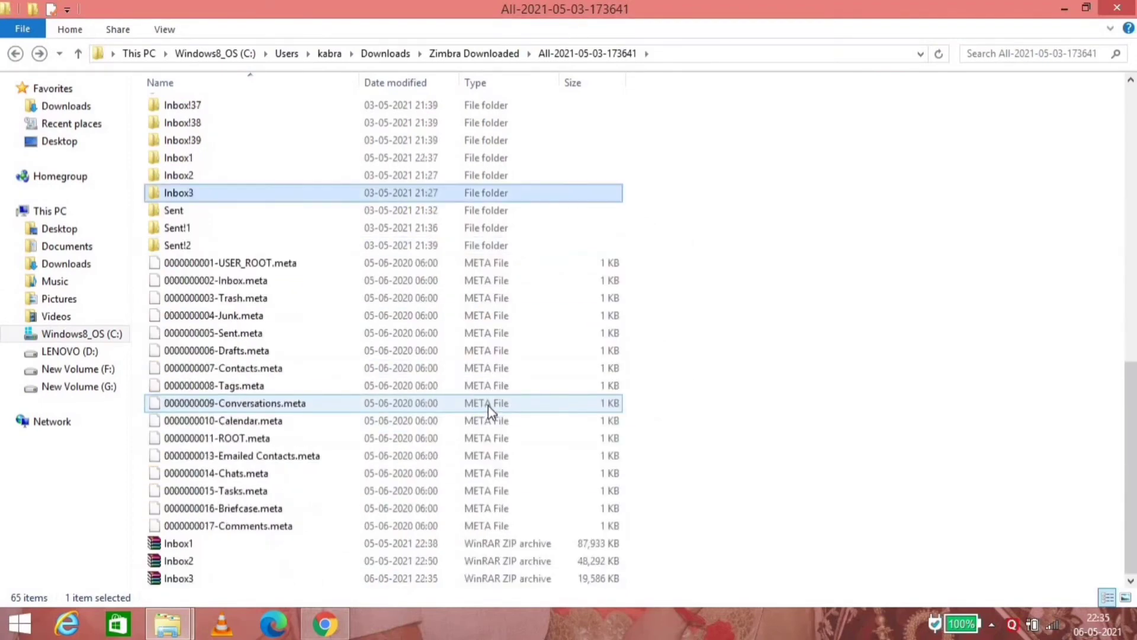
left_click(243, 581)
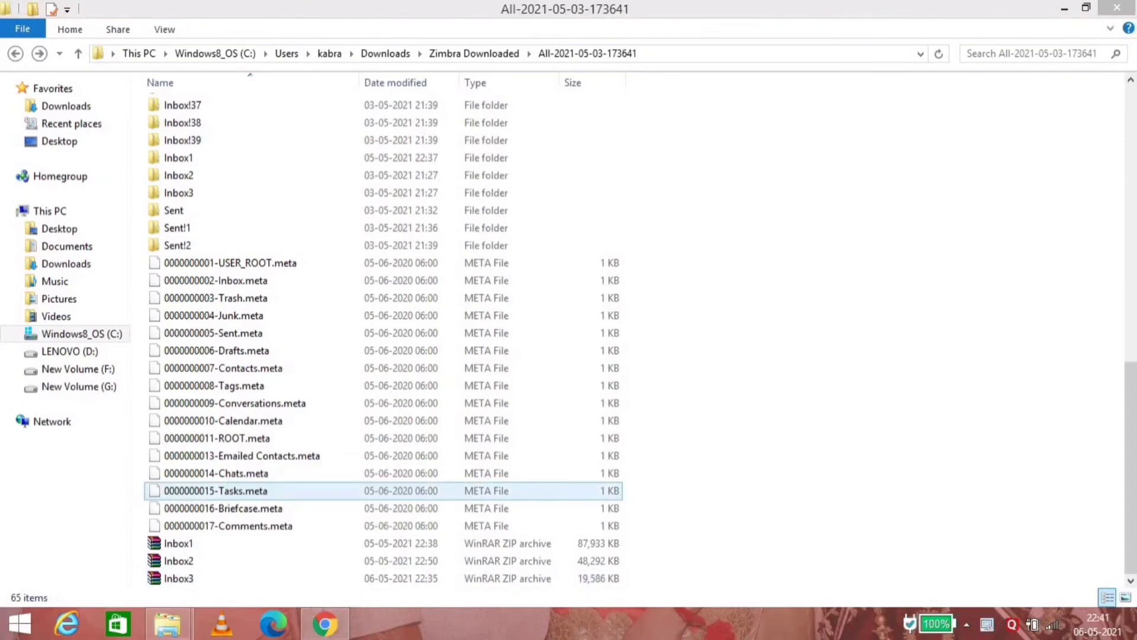
left_click(234, 581)
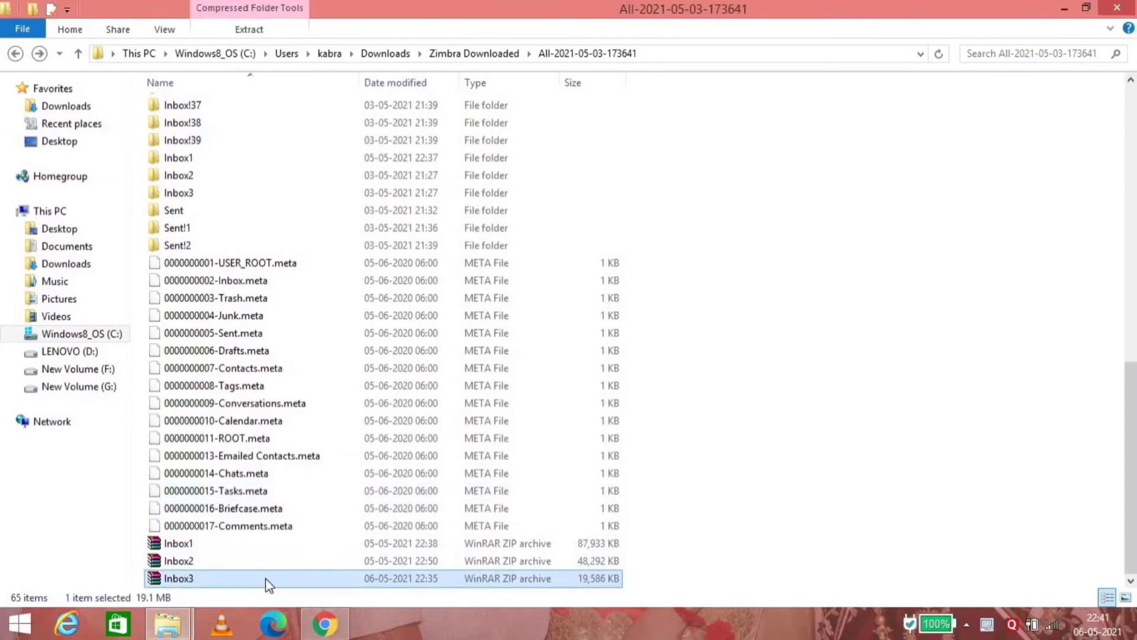
left_click_drag(266, 578, 315, 256)
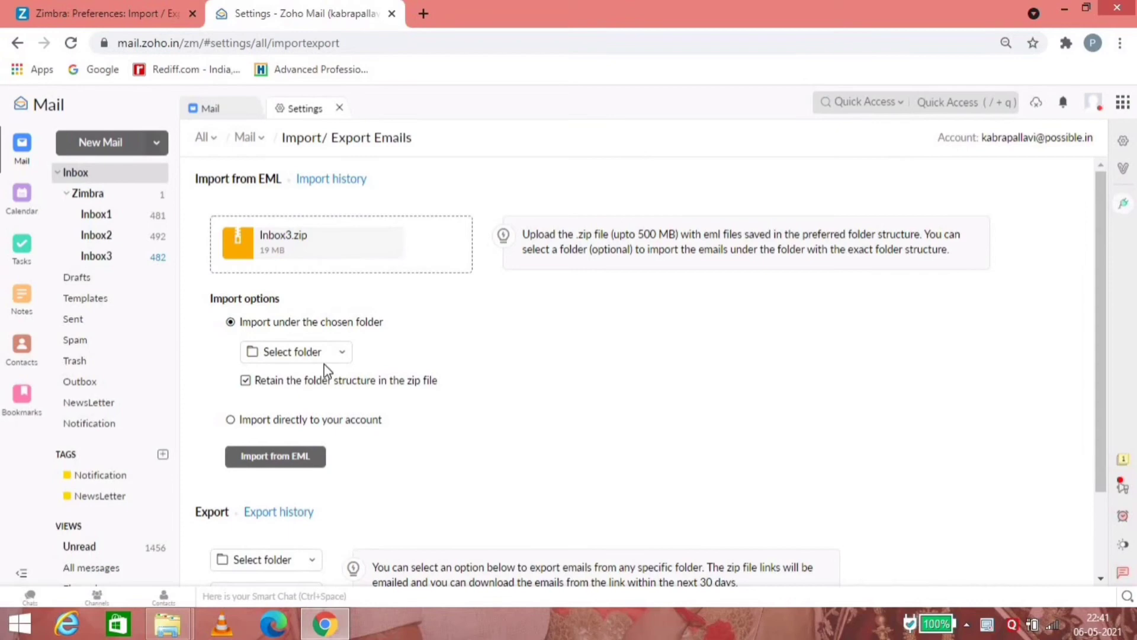
Import Inbox3.zip from EML into the Inbox/Zimbra destination folder
left_click(341, 355)
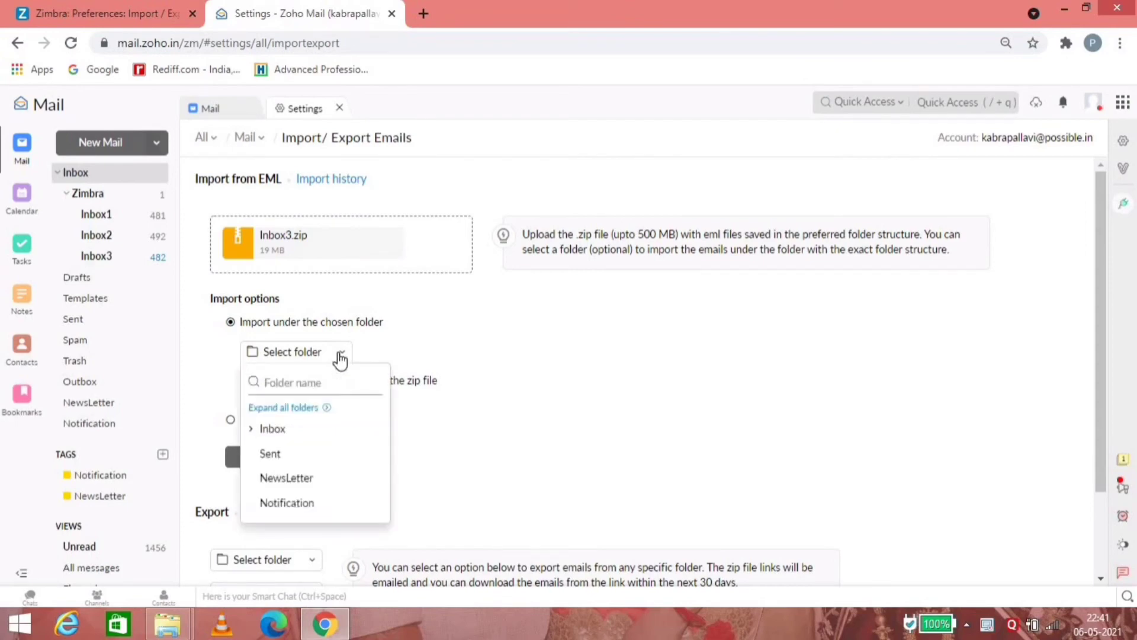
left_click(274, 429)
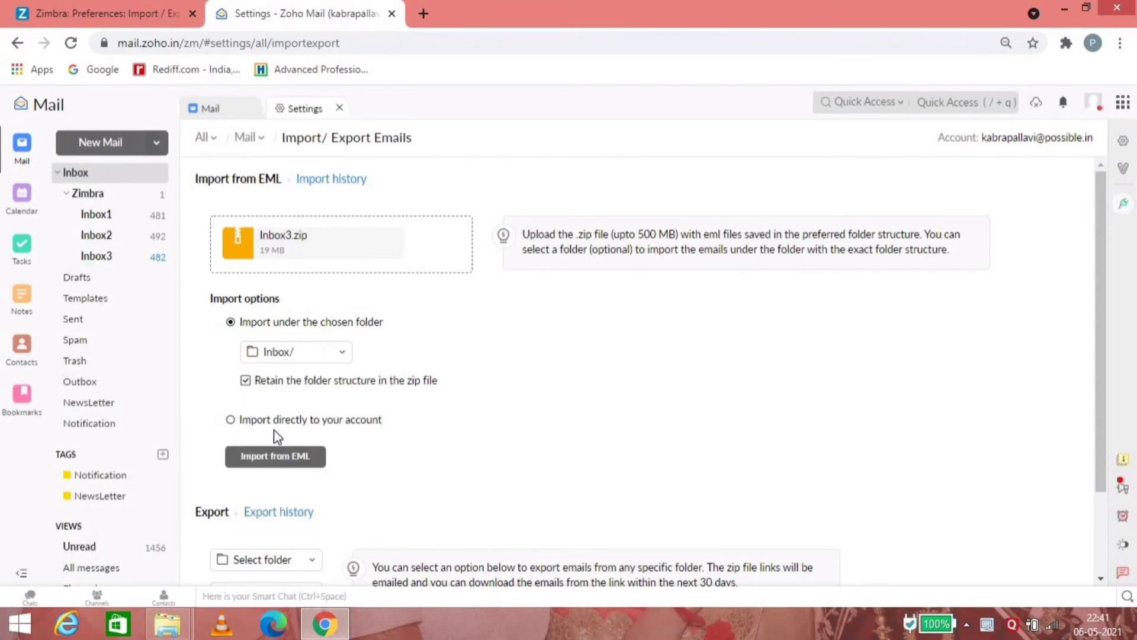
left_click(344, 355)
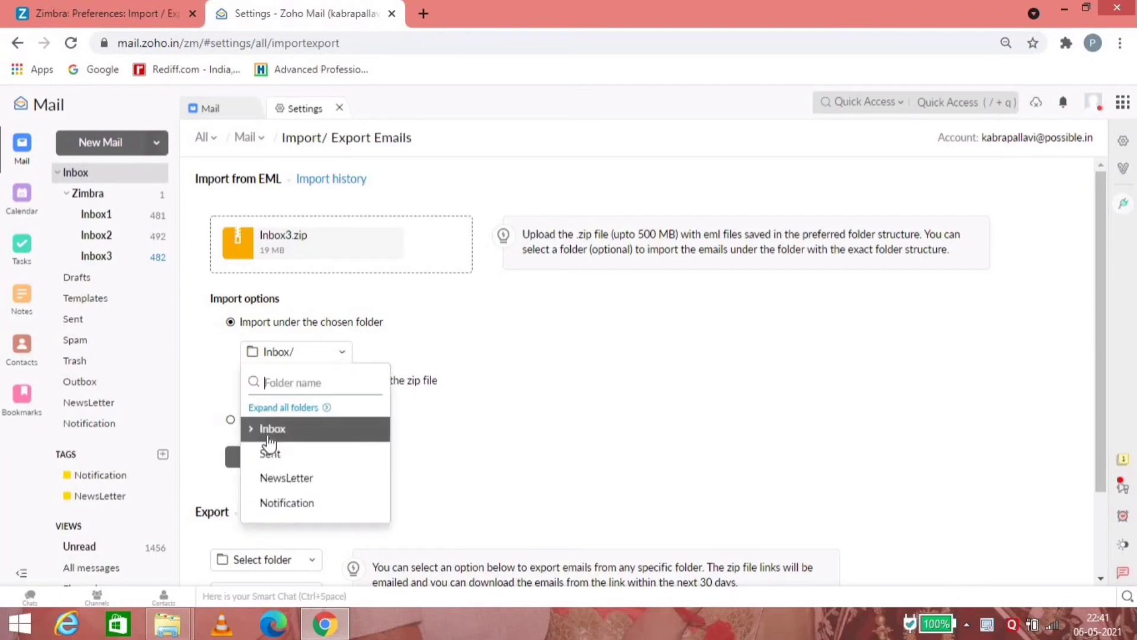
left_click(251, 430)
left_click(290, 454)
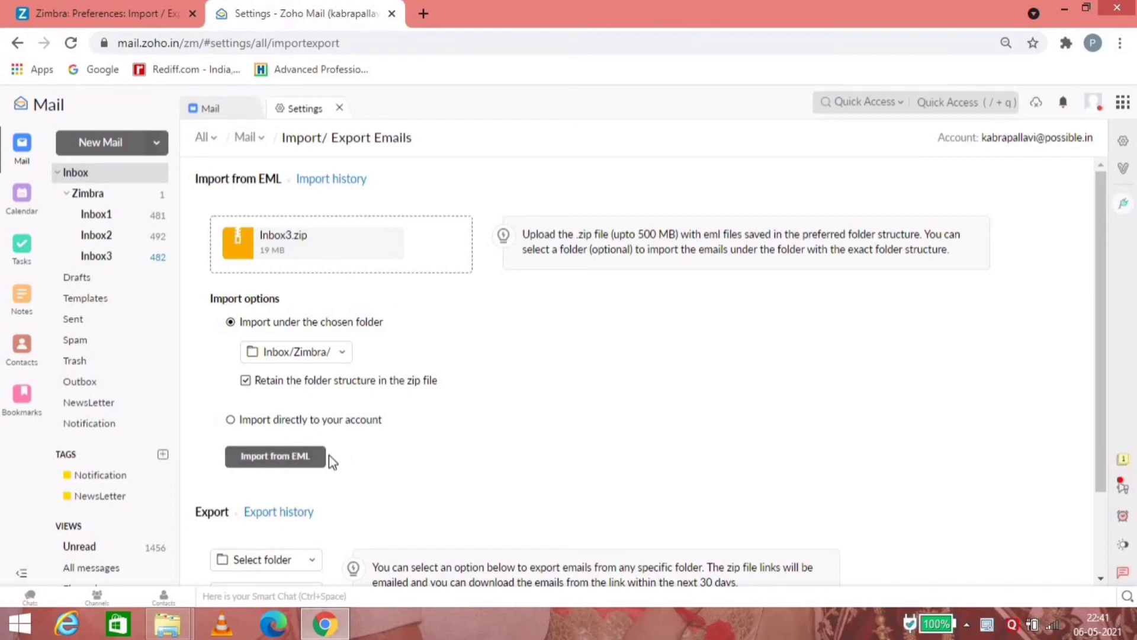
left_click(298, 463)
Scroll through the imported Zimbra emails in Inbox3, now showing 491 unread
left_click(107, 258)
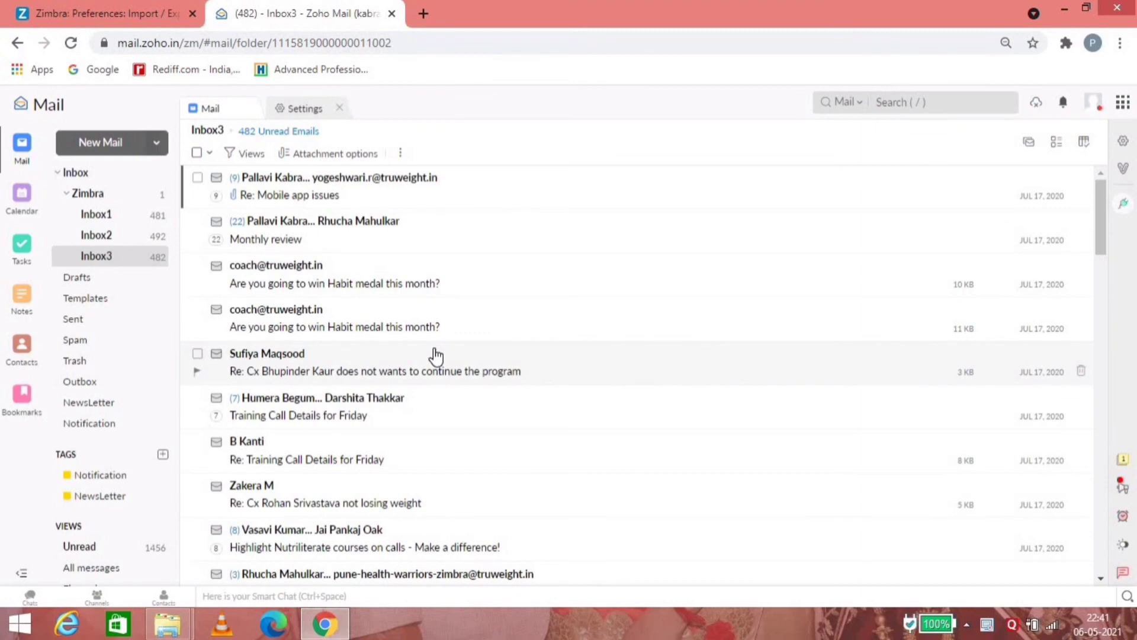
scroll(436, 356, "down", 6)
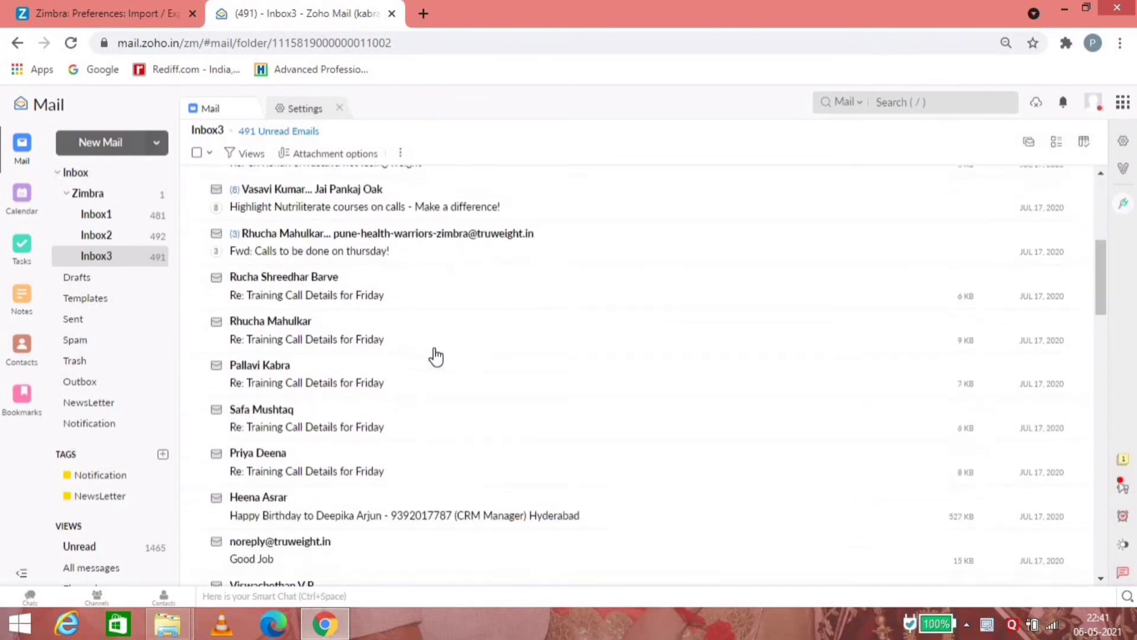
scroll(436, 356, "down", 7)
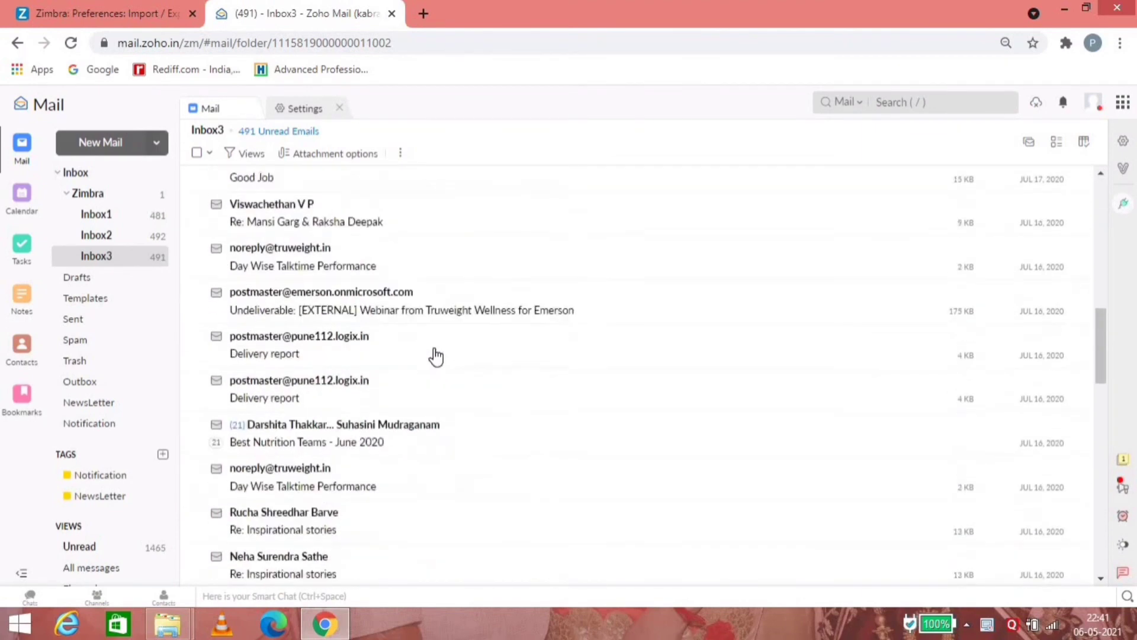
scroll(435, 356, "down", 4)
scroll(436, 356, "up", 7)
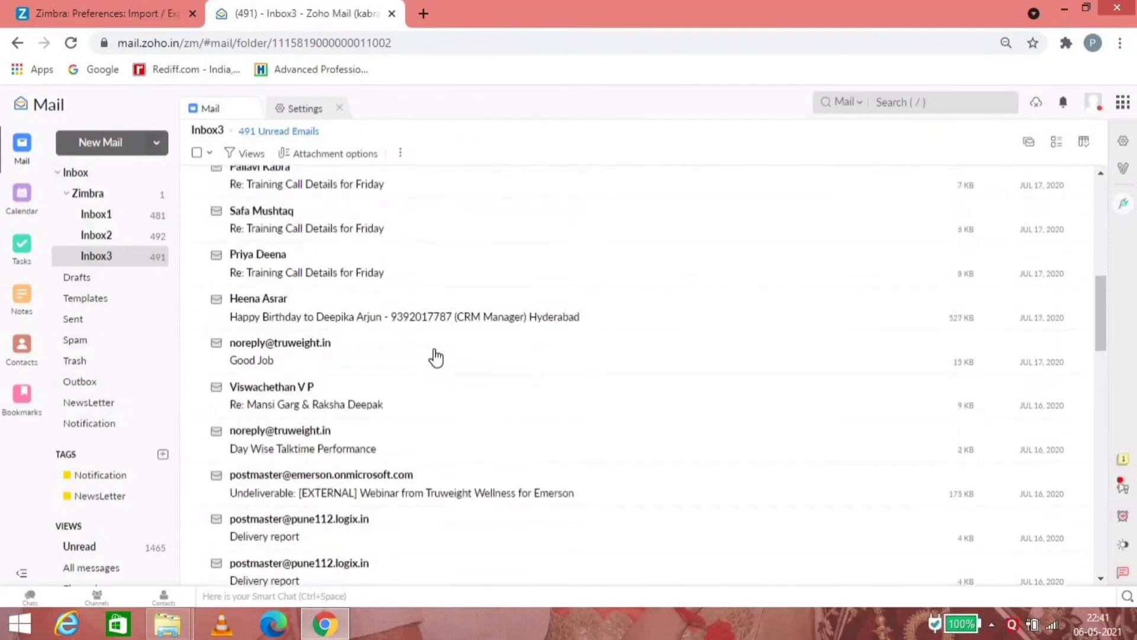
scroll(436, 356, "up", 9)
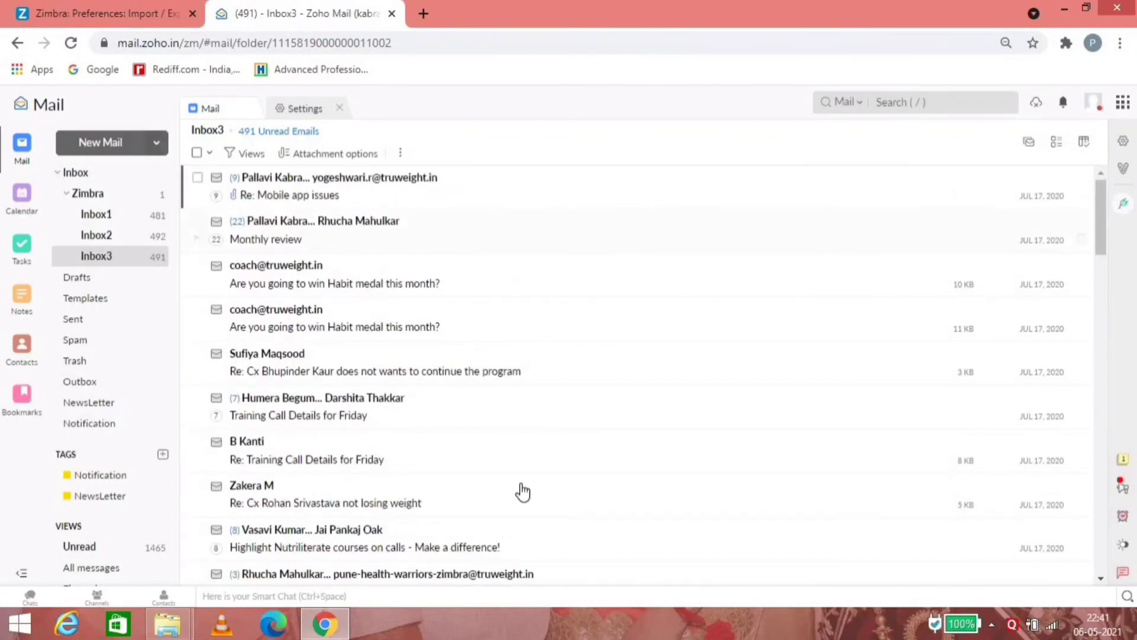